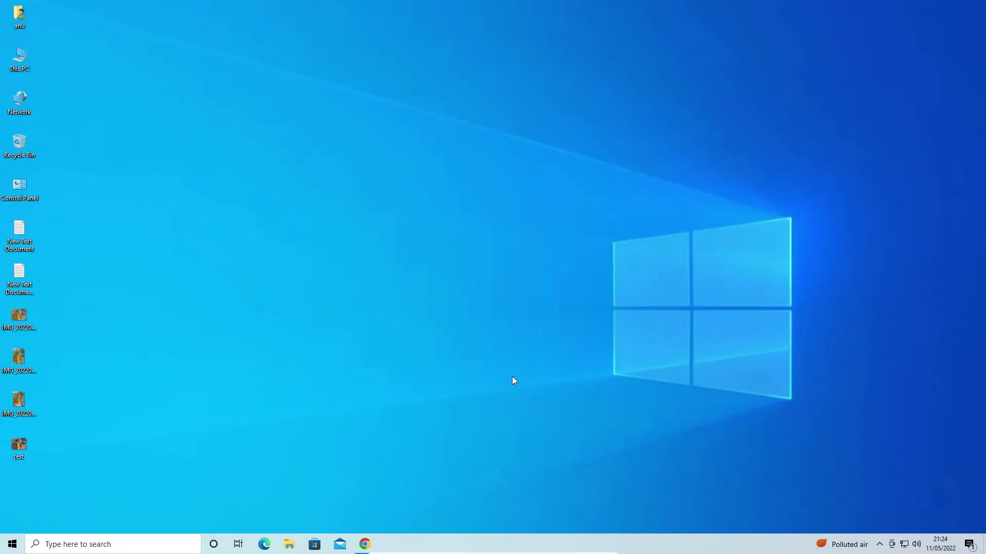
# Rerun the Google search for 'hp laserjet pro m12a driver' in Chrome.
pyautogui.click(375, 543)
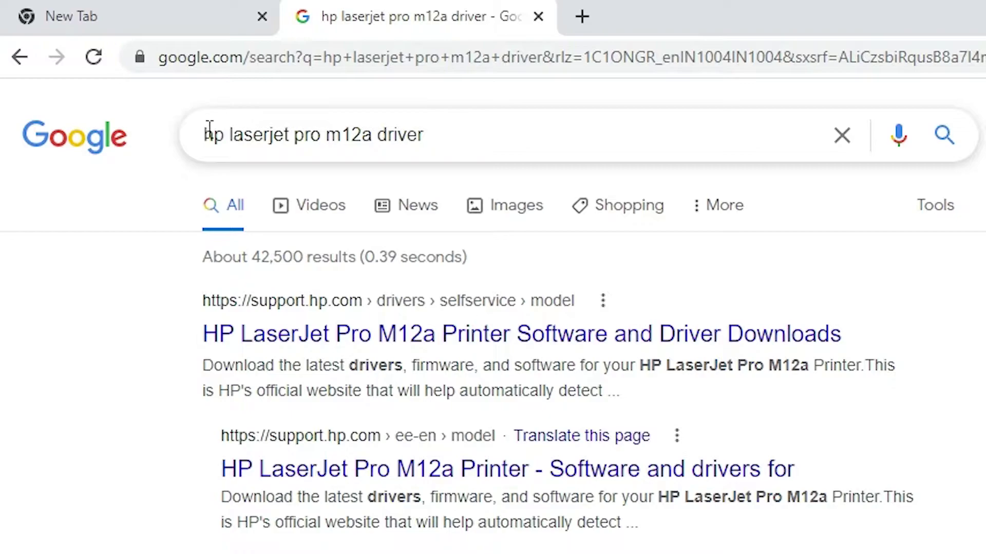
pyautogui.moveTo(208, 132); pyautogui.dragTo(411, 136)
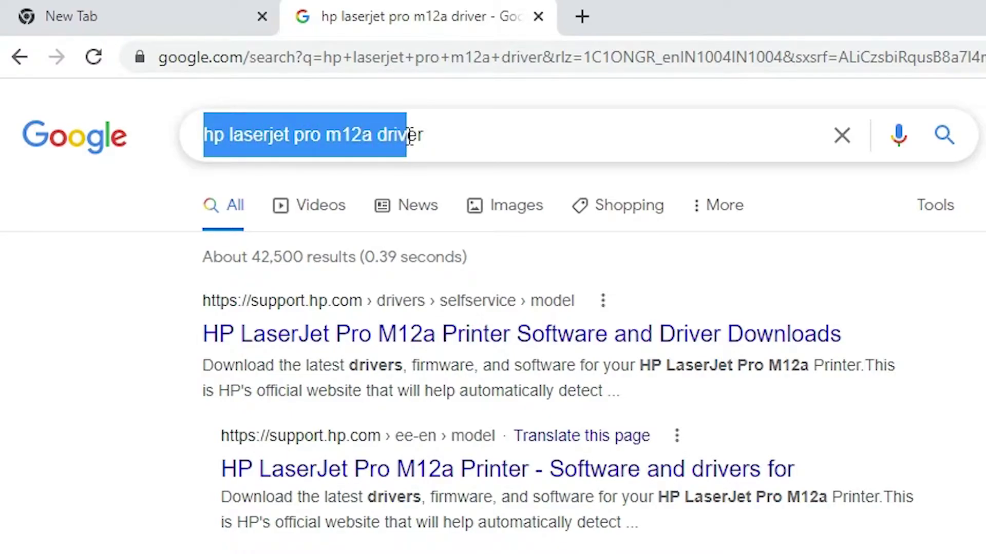
pyautogui.click(444, 146)
pyautogui.keyDown('shift'); pyautogui.click(324, 141); pyautogui.keyUp('shift')
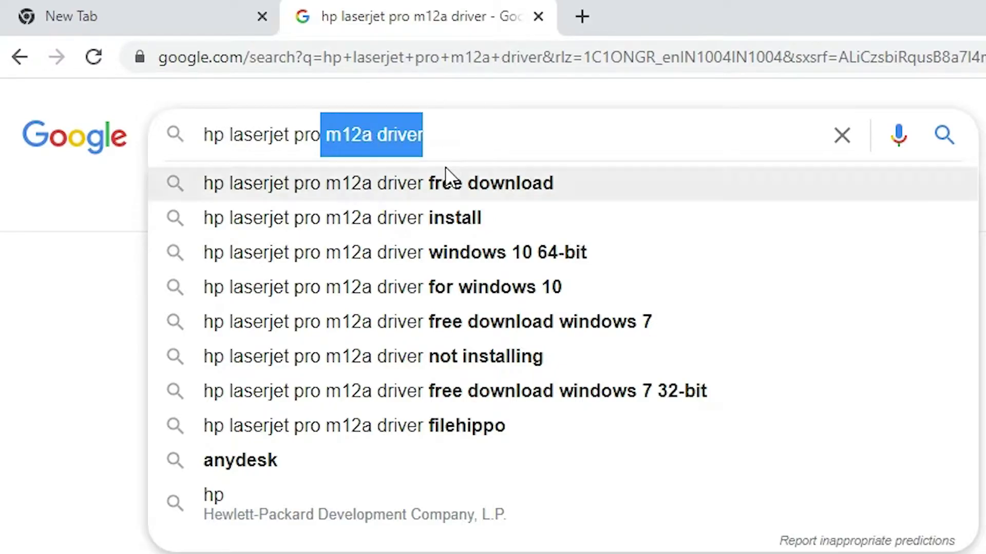
pyautogui.press('Return')
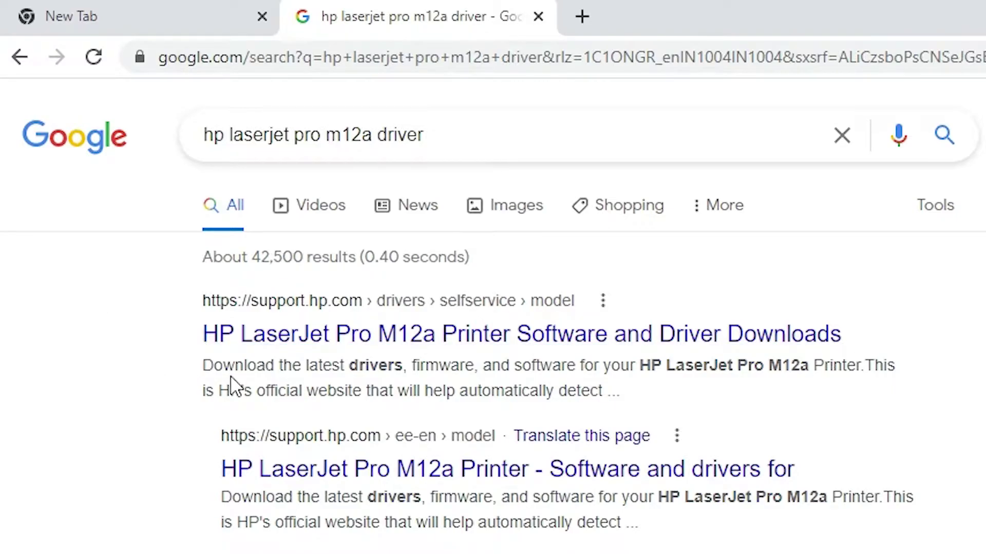
# Open HP's LaserJet Pro M12a drivers page from the top result in a new tab.
pyautogui.rightClick(352, 341)
pyautogui.click(410, 360)
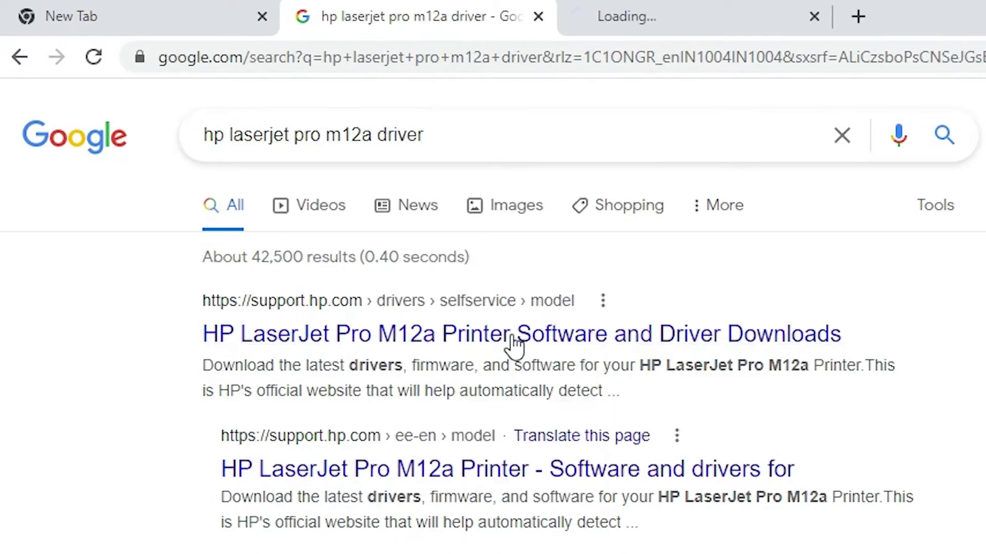
pyautogui.click(616, 17)
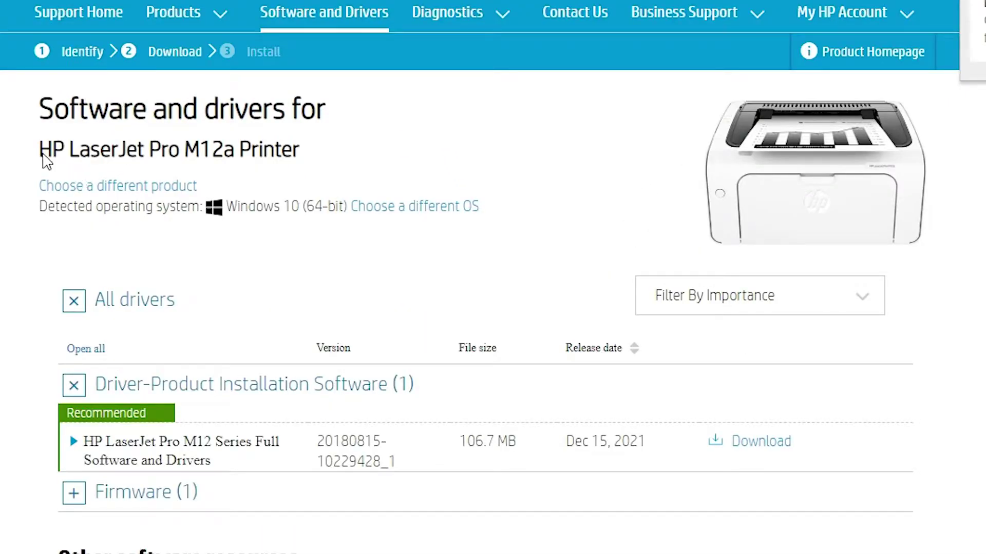
pyautogui.moveTo(41, 152); pyautogui.dragTo(187, 158)
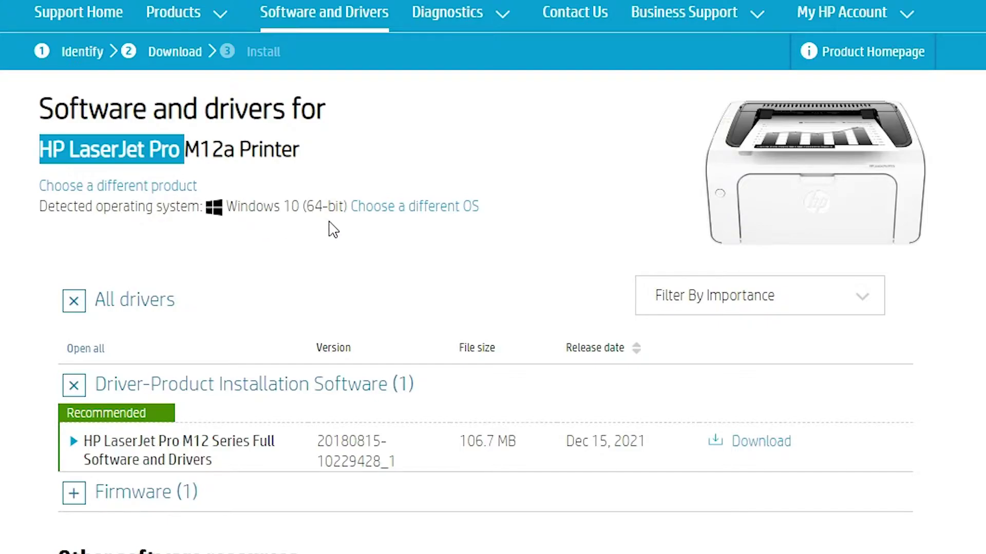
# Review the operating system and Windows version choices, then close the OS dialog unchanged.
pyautogui.click(393, 209)
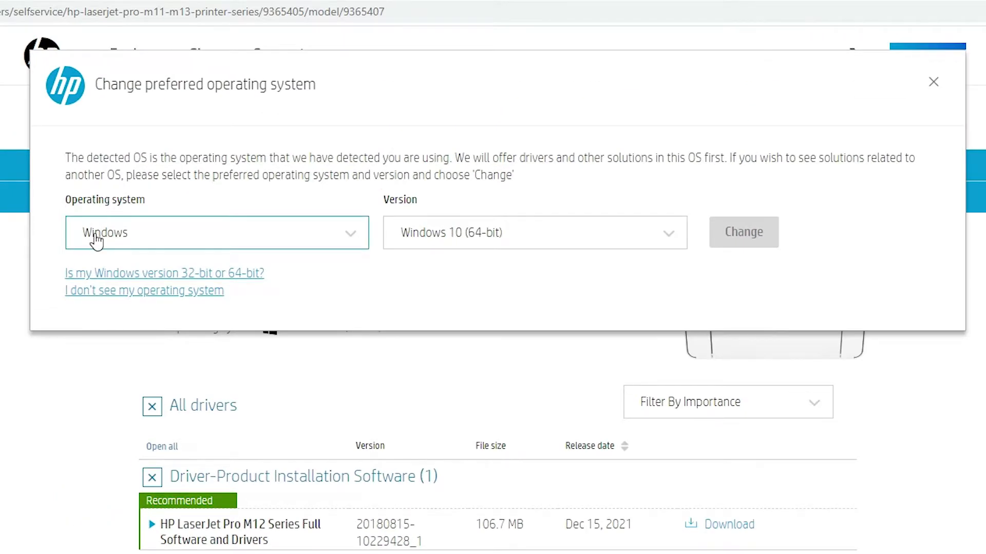
pyautogui.click(96, 240)
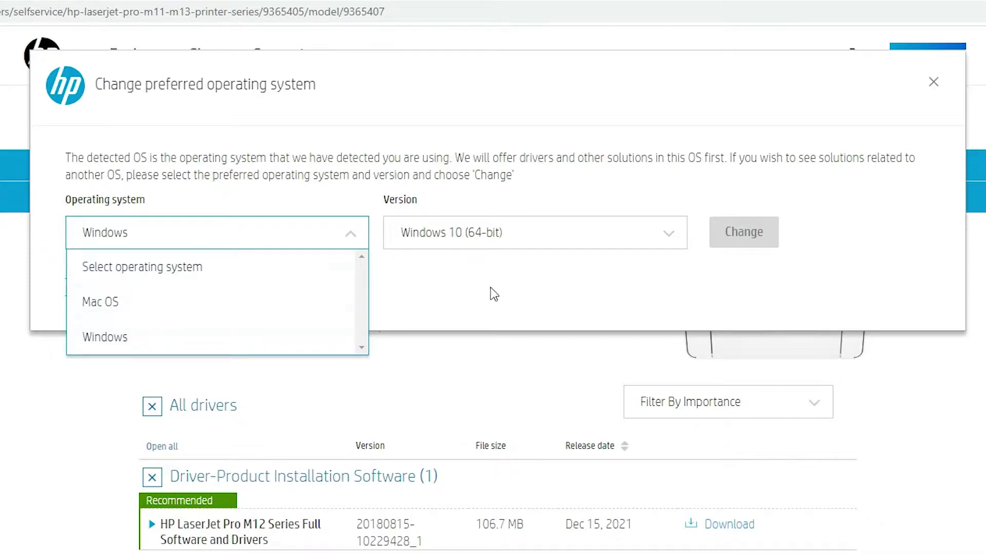
pyautogui.click(501, 242)
pyautogui.click(493, 237)
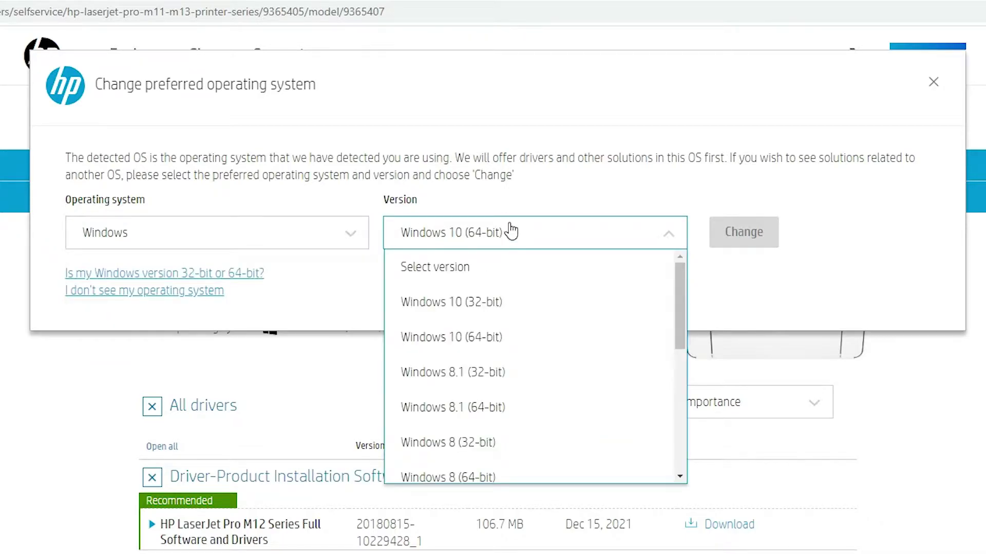
pyautogui.click(881, 246)
pyautogui.click(933, 82)
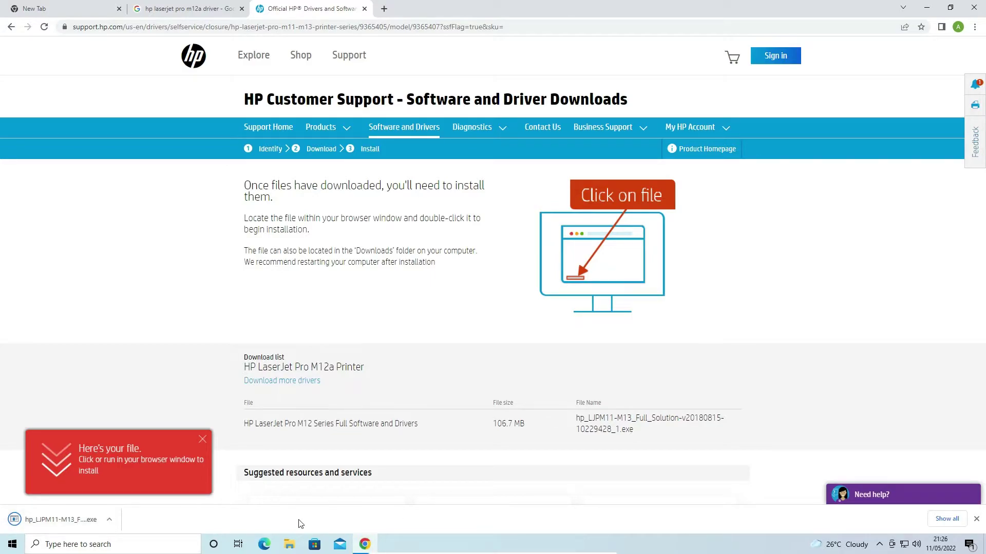
# Move the downloaded hp_LJPM11-M13_Full_Solution installer from Downloads onto the desktop.
pyautogui.click(946, 519)
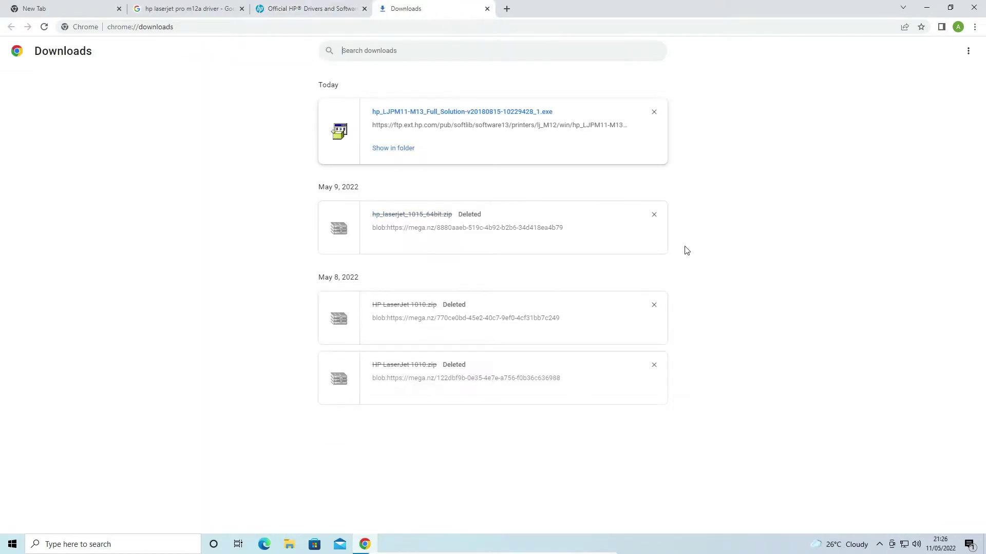
pyautogui.click(385, 154)
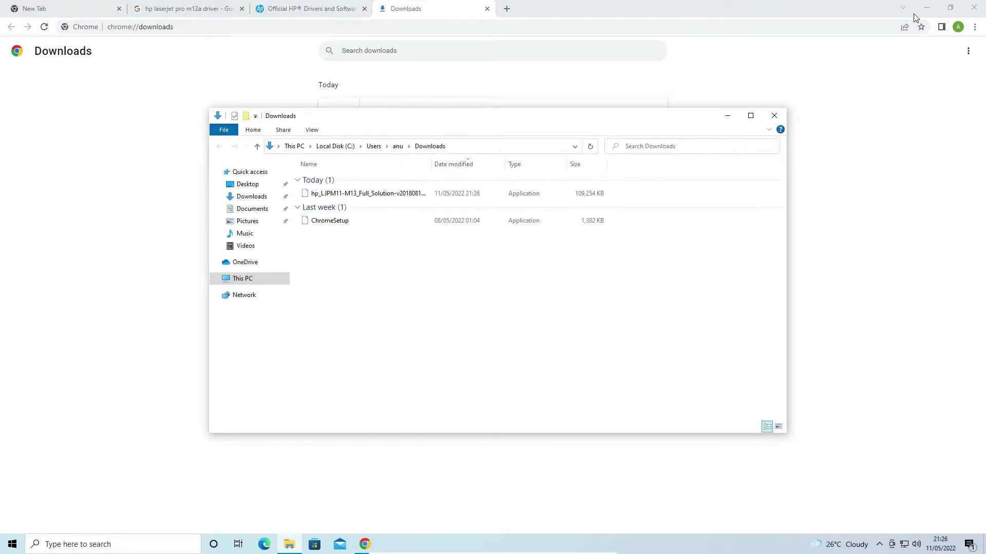
pyautogui.click(928, 11)
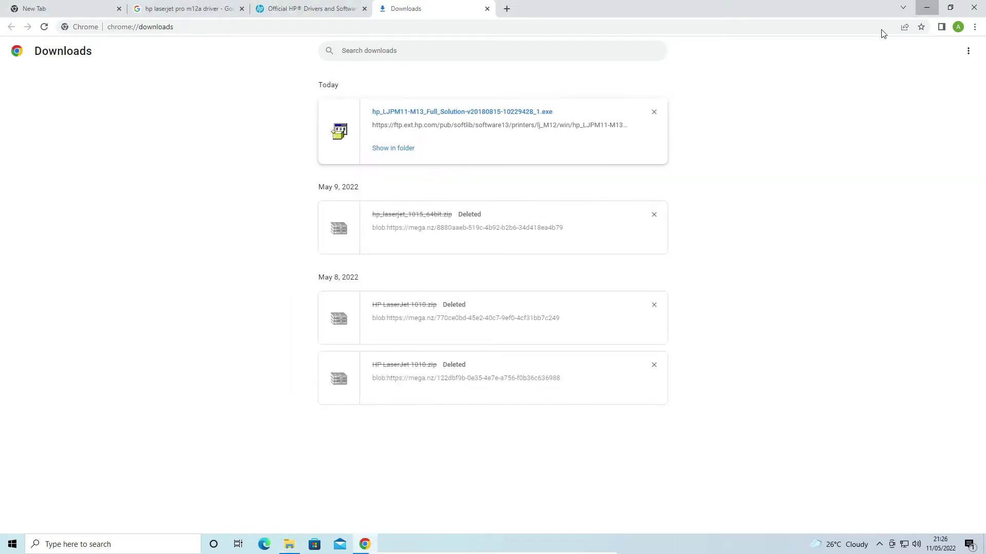
pyautogui.moveTo(360, 194); pyautogui.dragTo(130, 272)
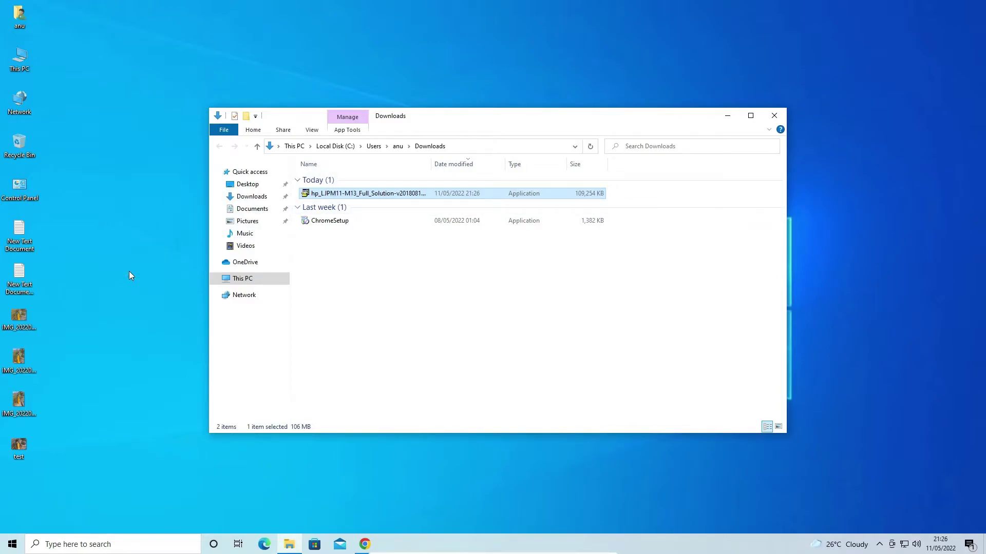
pyautogui.click(774, 116)
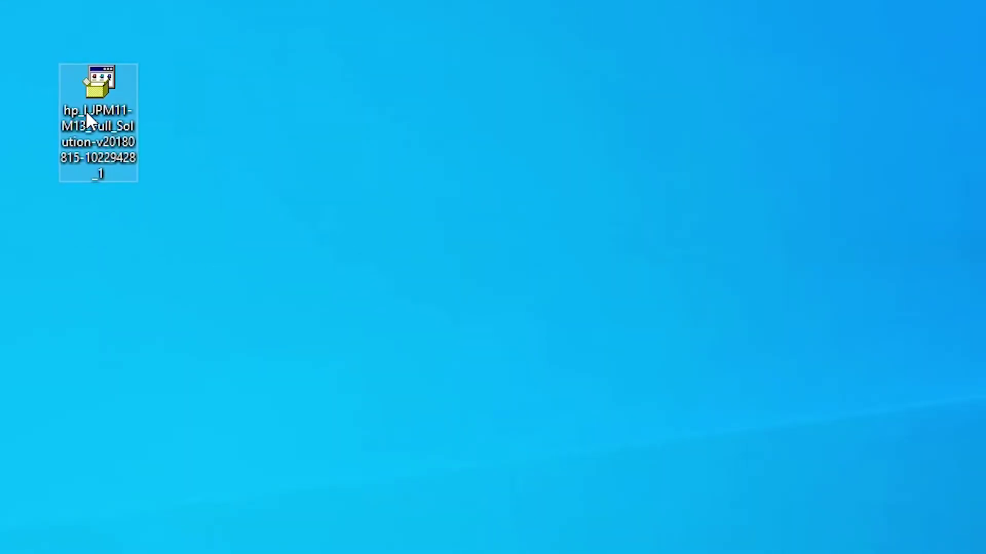
# Extract the HP installer with WinRAR into a new desktop folder.
pyautogui.rightClick(86, 110)
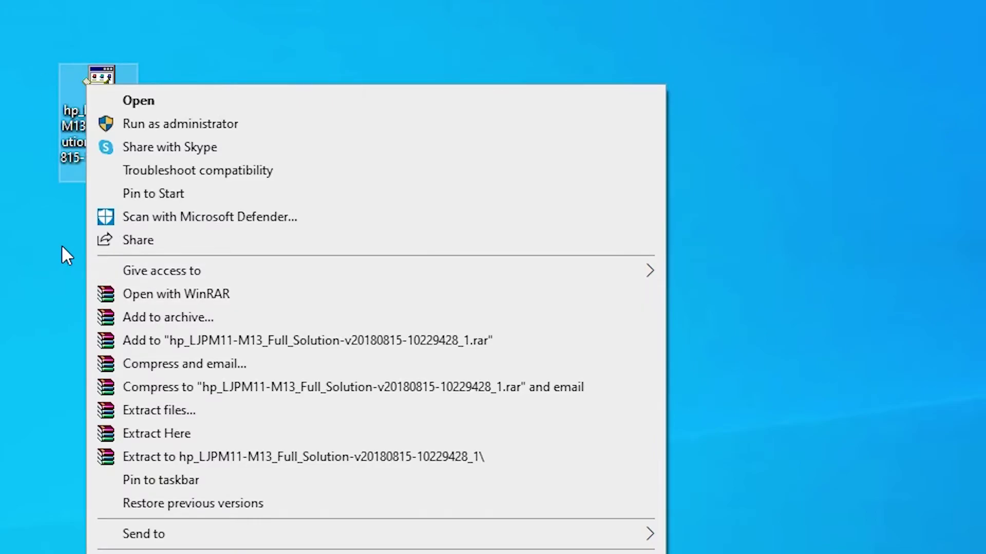
pyautogui.click(162, 412)
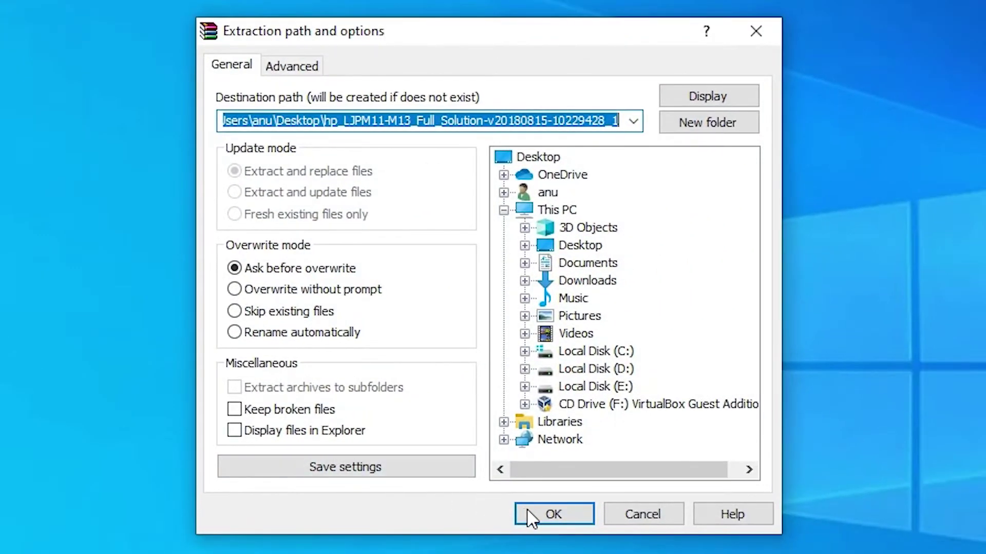
pyautogui.click(553, 515)
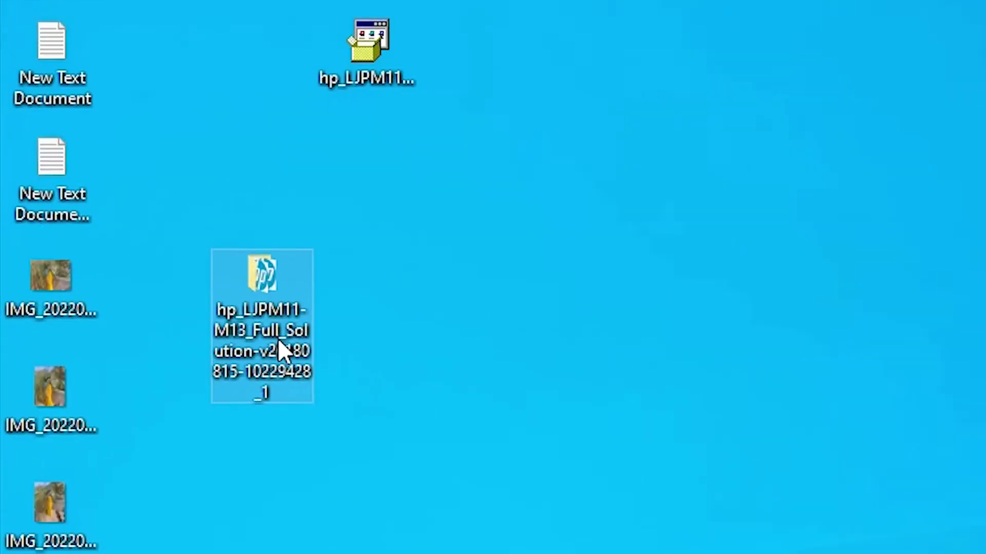
# Look through the extracted hp_LJPM11-M13_Full_Solution folder's files, then close it.
pyautogui.doubleClick(106, 340)
pyautogui.scroll(-10, 372, 334)
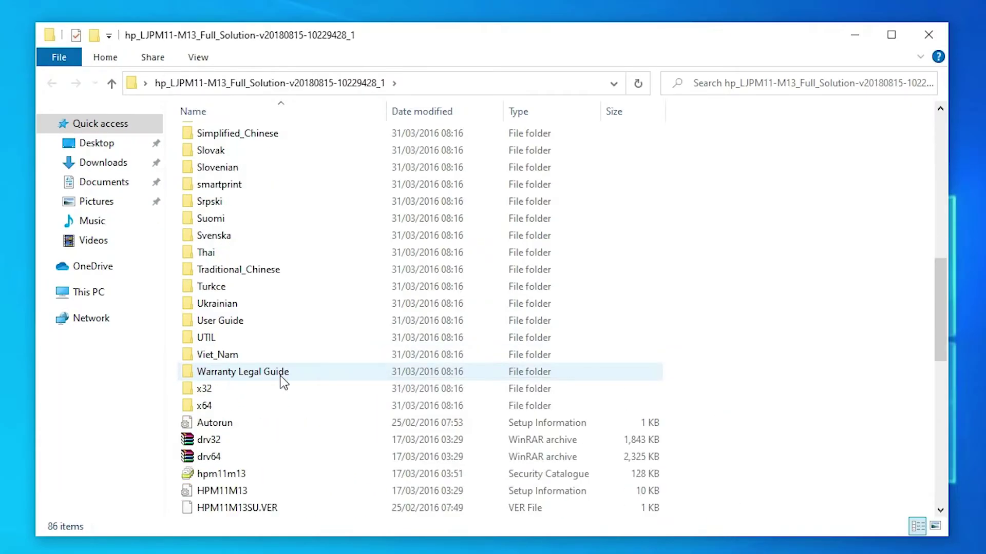
pyautogui.scroll(-6, 280, 378)
pyautogui.scroll(-5, 791, 277)
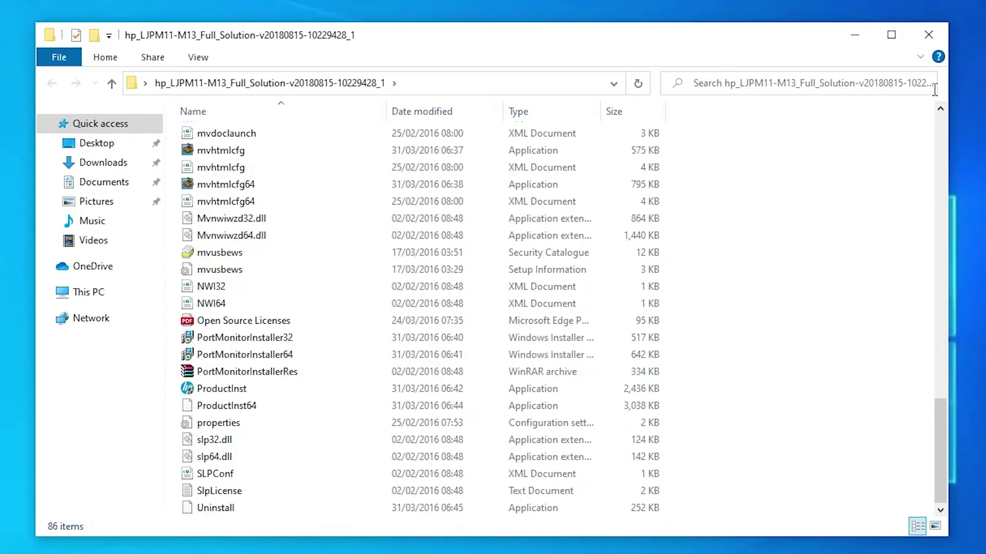
pyautogui.click(928, 34)
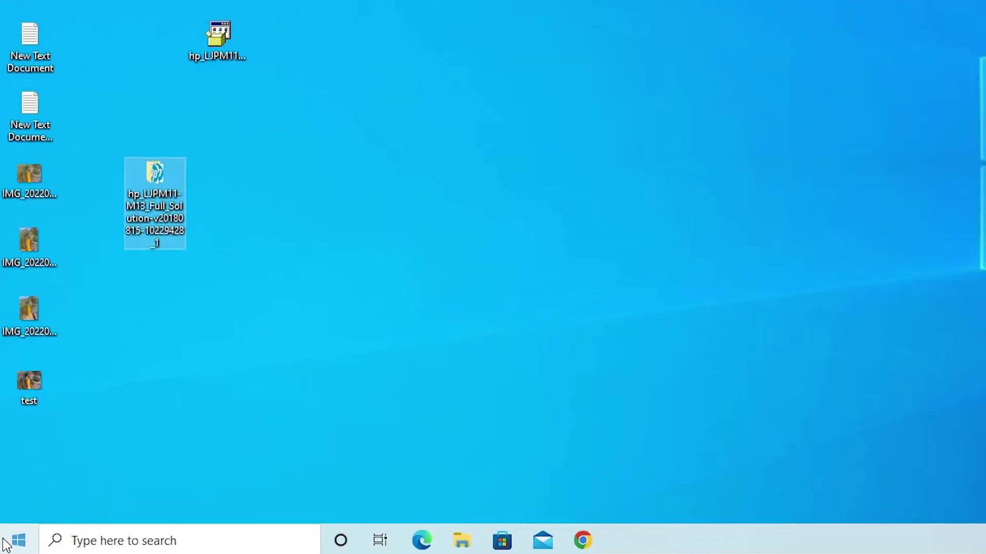
# Open Control Panel from a Start search for 'con', then go to Devices and Printers.
pyautogui.click(6, 544)
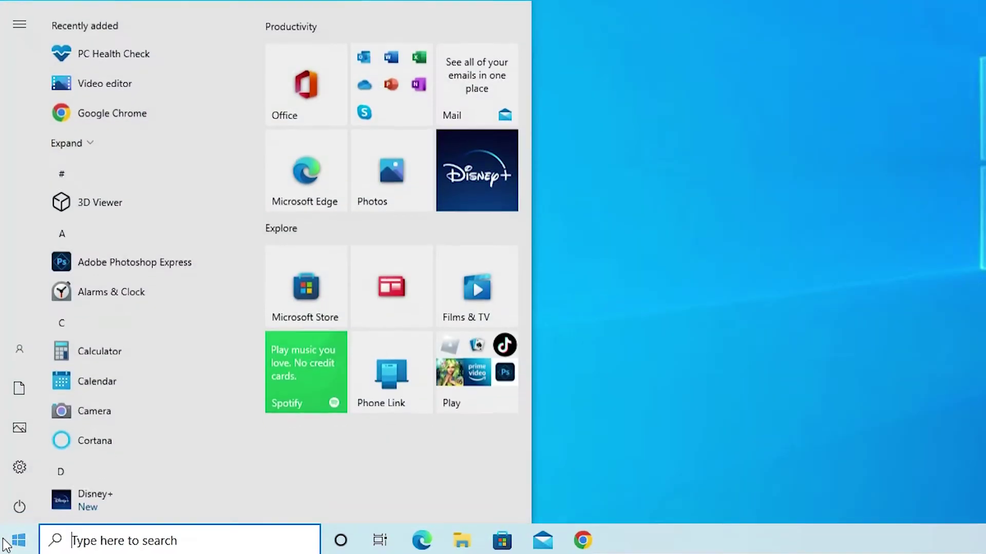
pyautogui.write('con')
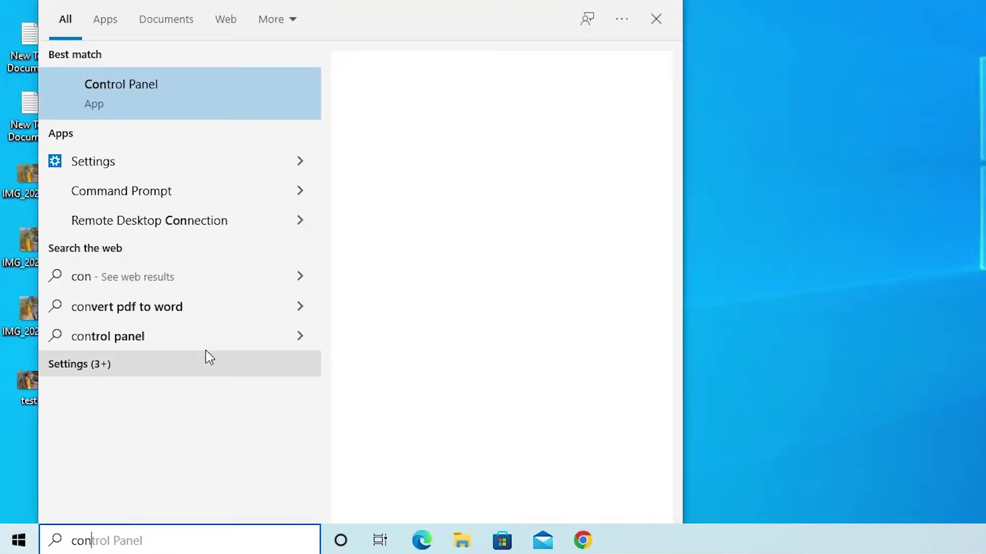
pyautogui.click(148, 91)
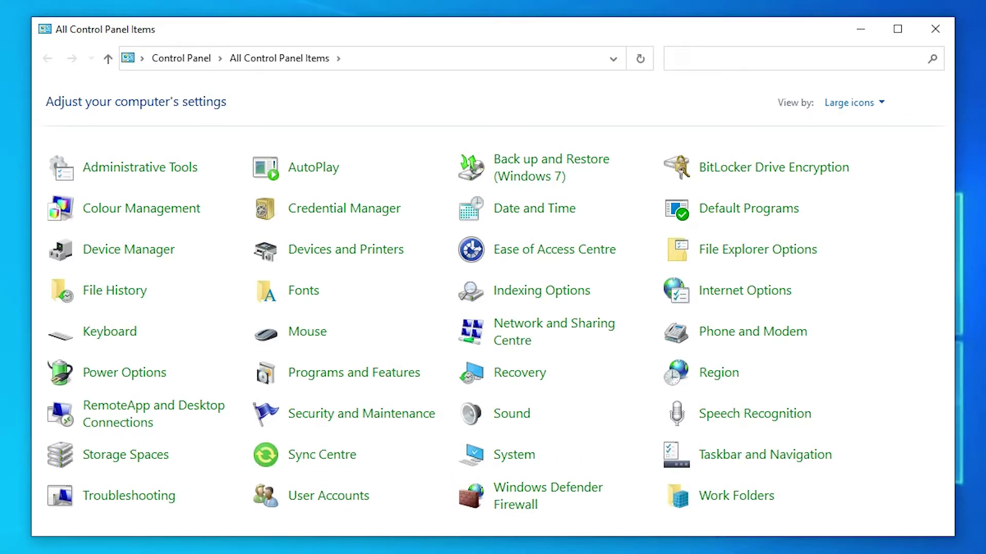
pyautogui.click(339, 250)
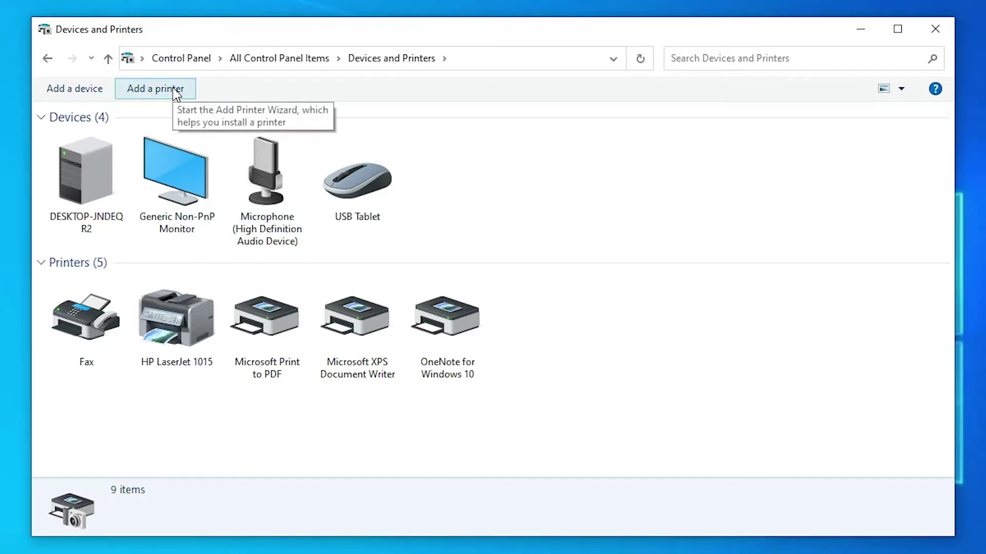
# Start Add a printer and choose a local printer with manual settings.
pyautogui.click(173, 88)
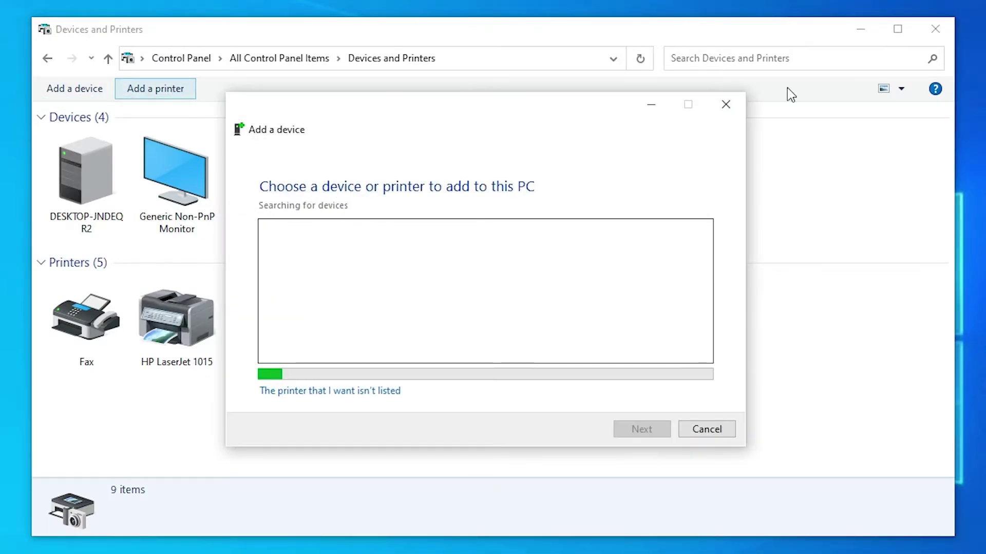
pyautogui.click(868, 31)
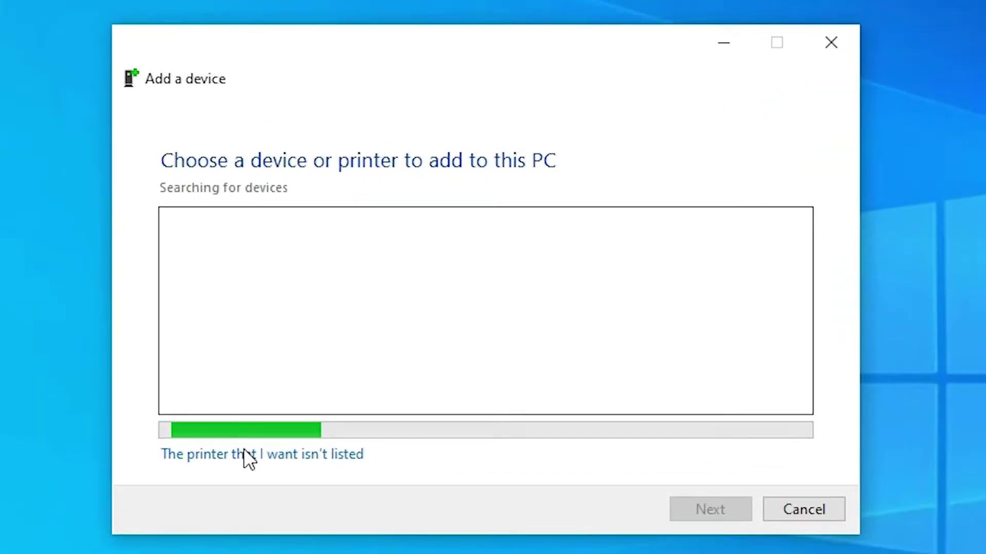
pyautogui.click(321, 466)
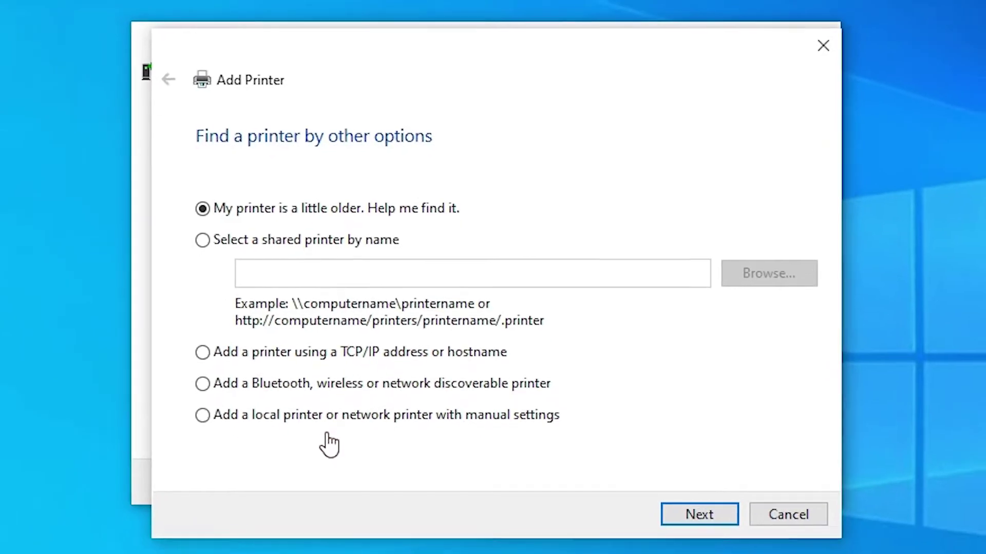
pyautogui.click(496, 419)
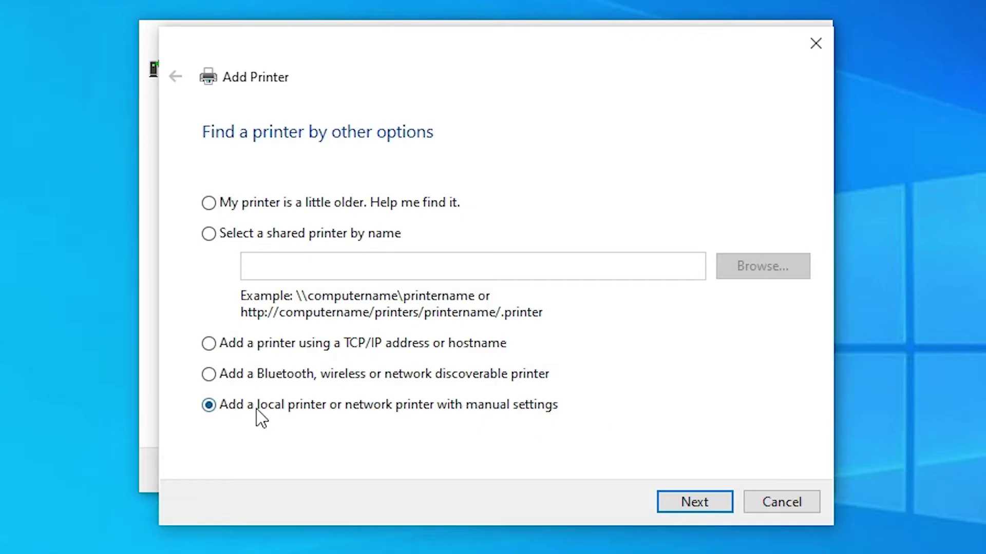
pyautogui.click(696, 505)
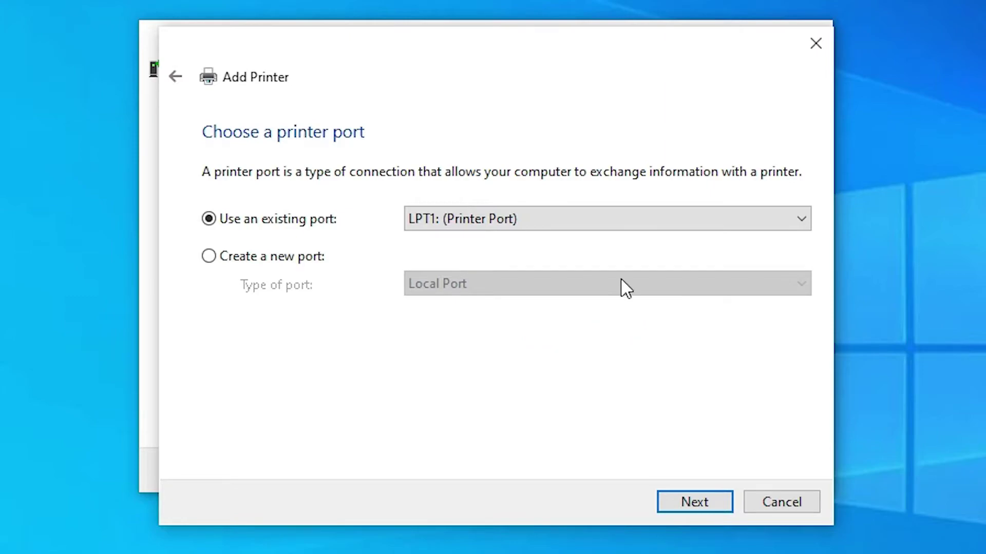
# Select existing port USB001 (Virtual printer port for USB) and continue.
pyautogui.click(516, 222)
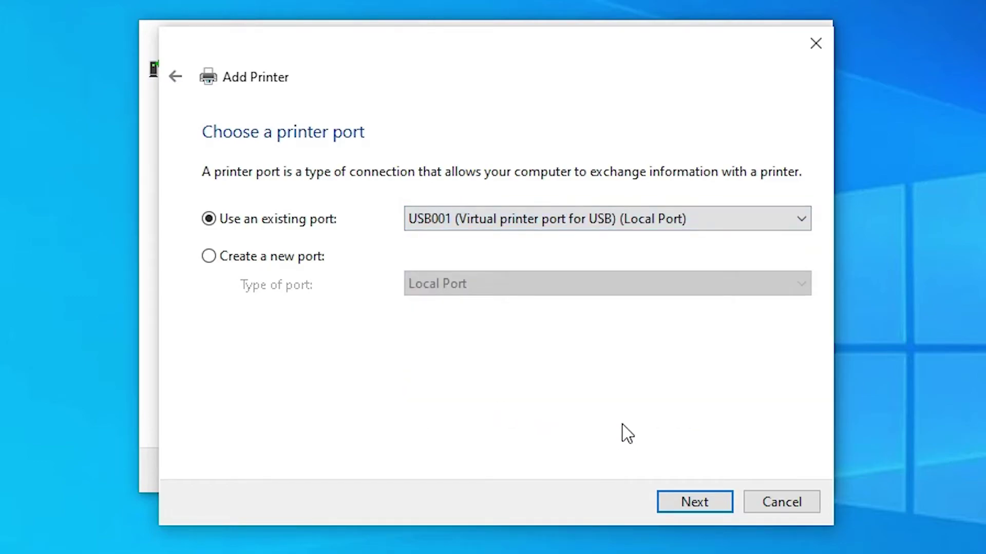
pyautogui.click(685, 506)
# Load drivers from Autorun.inf in the desktop hp_LJPM11-M13 folder via Have Disk.
pyautogui.click(767, 431)
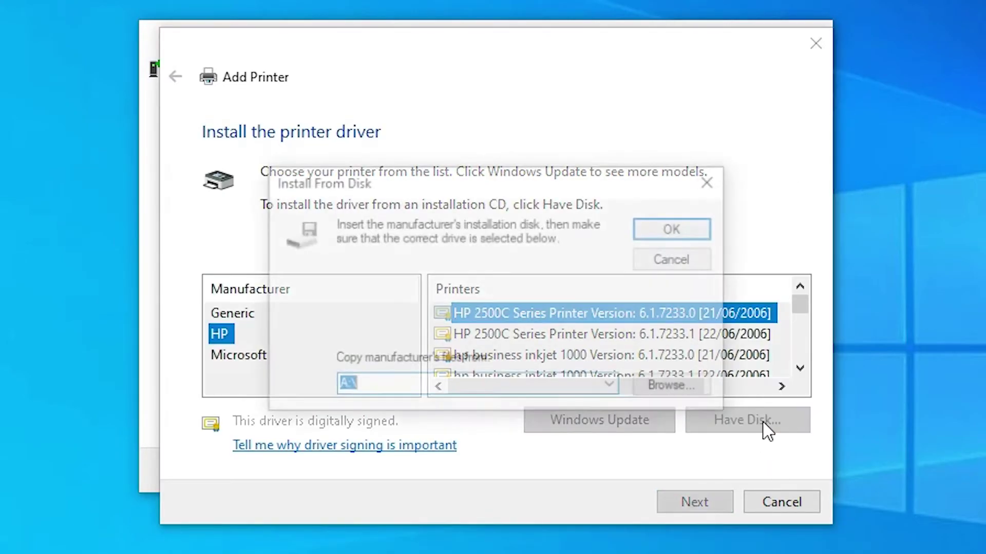
pyautogui.click(711, 393)
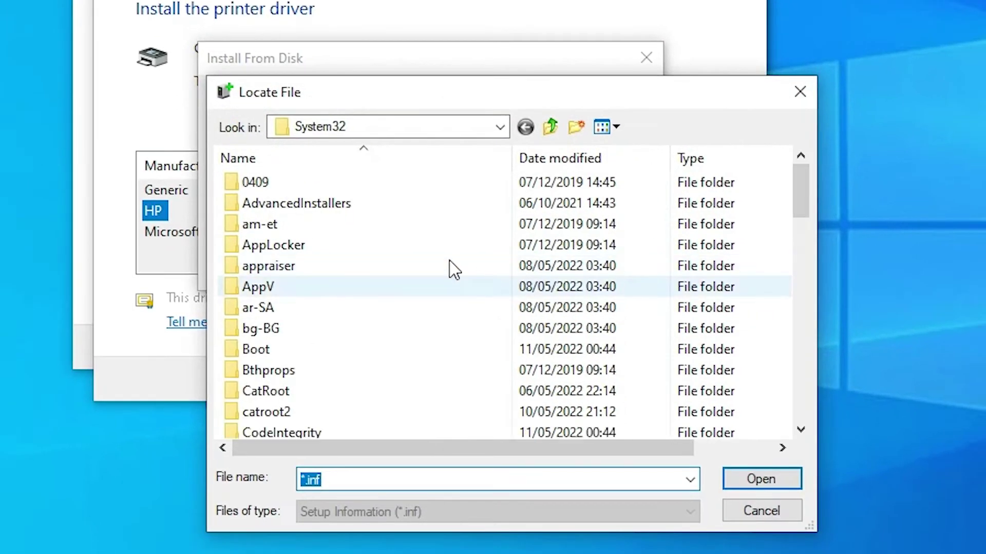
pyautogui.click(568, 252)
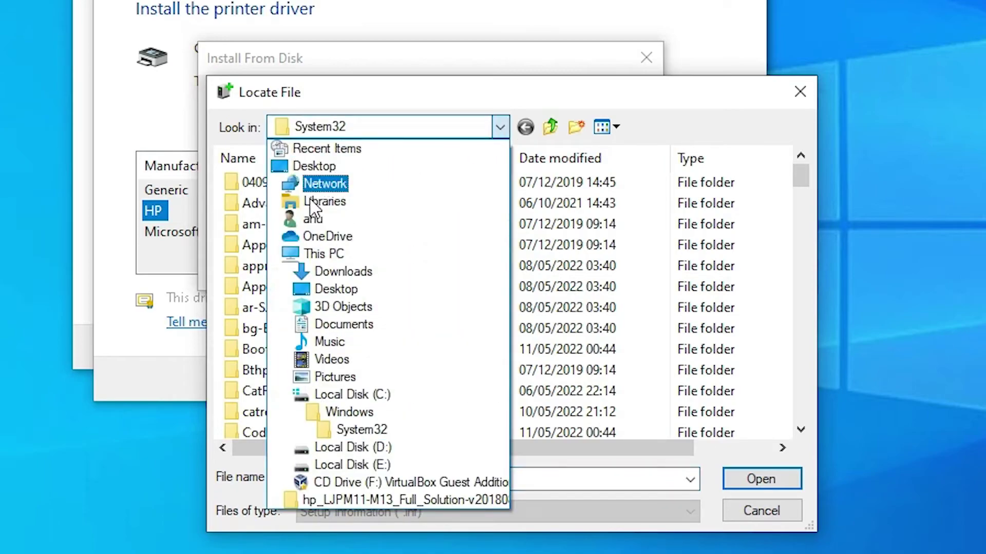
pyautogui.click(334, 289)
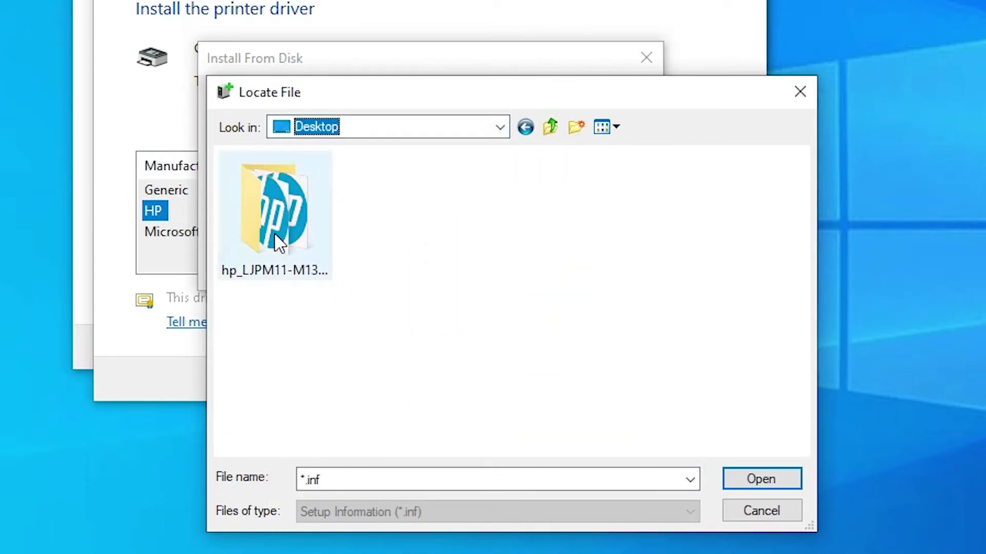
pyautogui.doubleClick(291, 244)
pyautogui.scroll(-13, 596, 298)
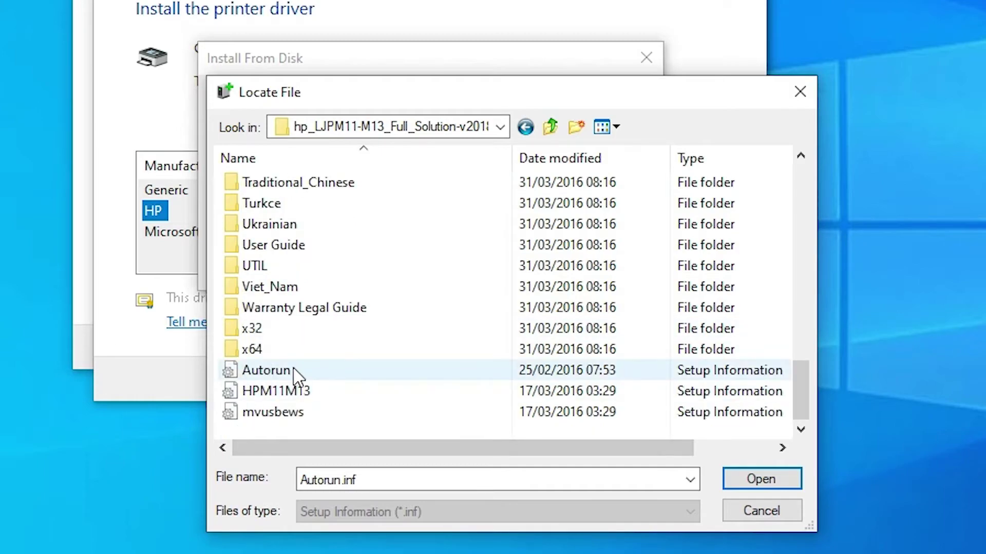
pyautogui.click(255, 373)
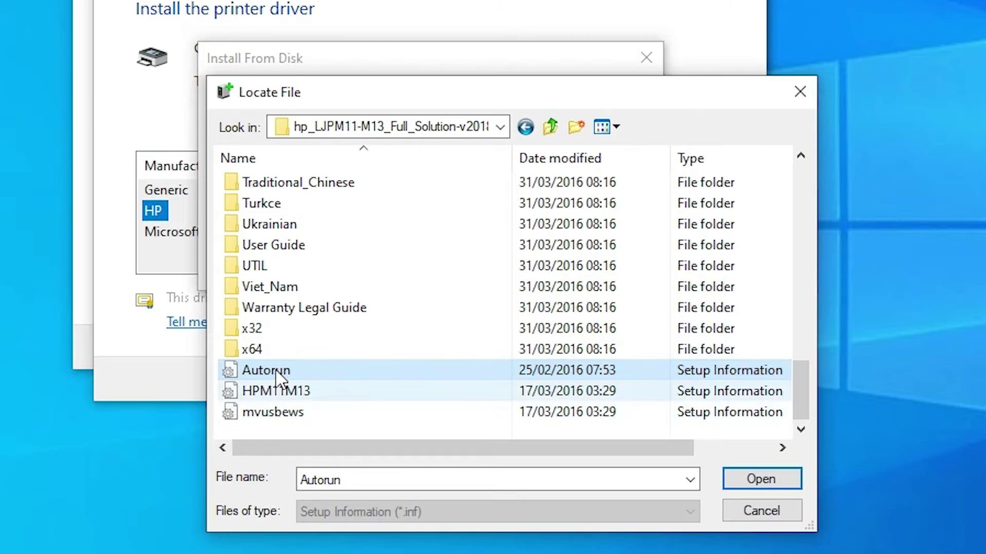
pyautogui.click(751, 483)
pyautogui.click(616, 110)
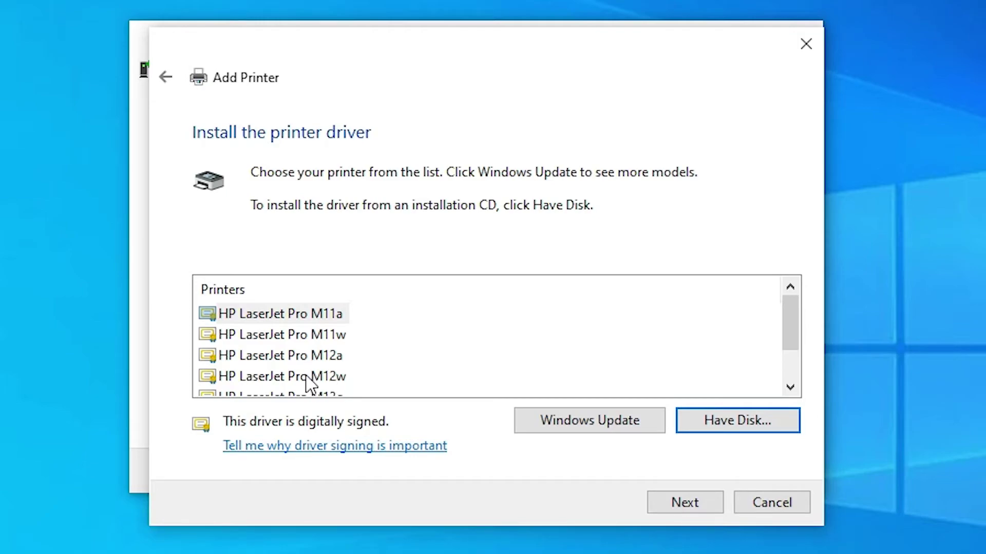
# Install the HP LaserJet Pro M12a under its default name, approving the administrator prompt.
pyautogui.click(243, 361)
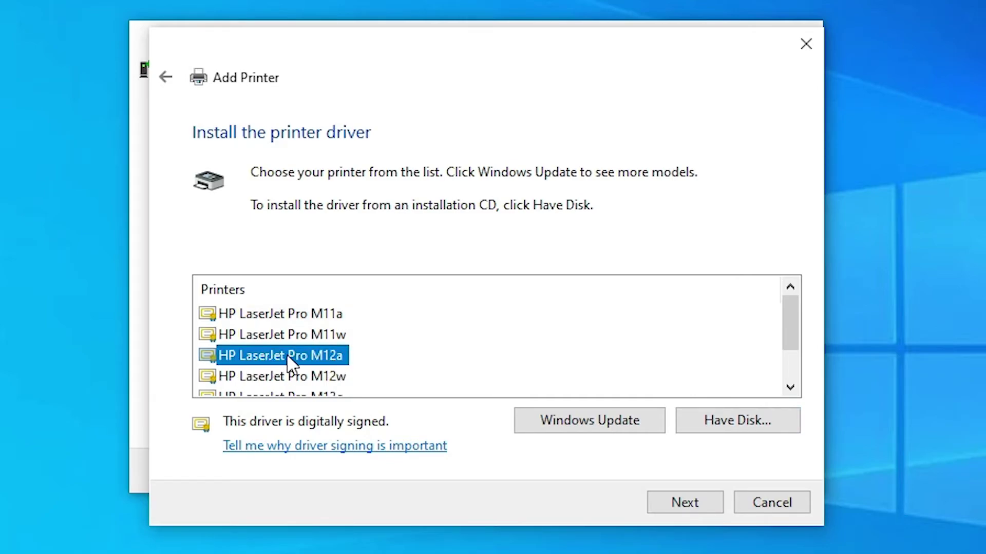
pyautogui.click(687, 502)
pyautogui.click(689, 503)
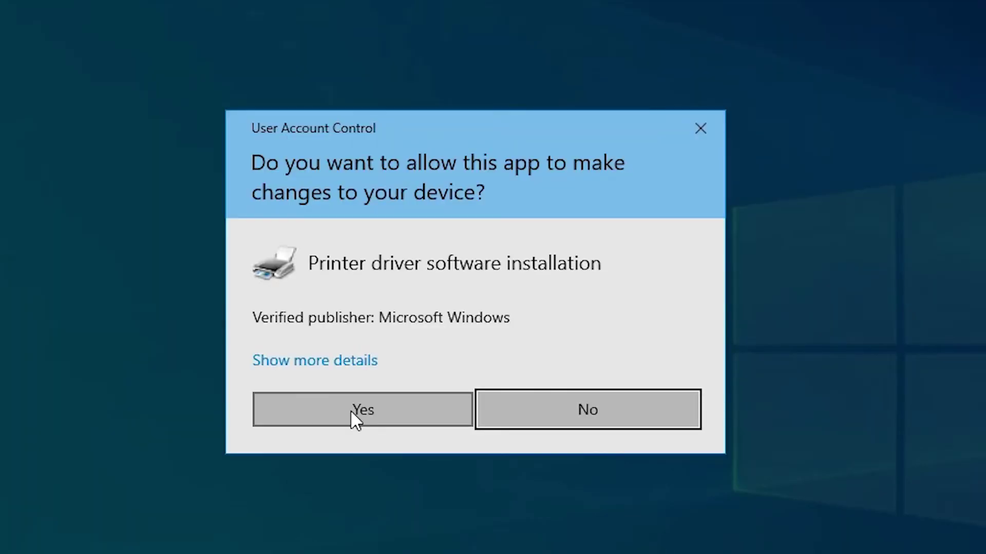
pyautogui.click(356, 421)
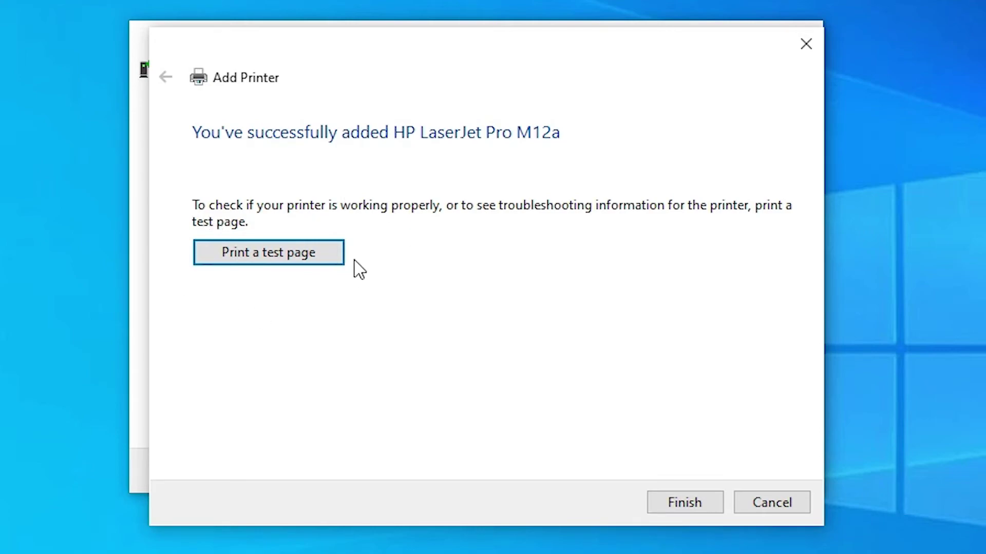
# Finish the Add Printer wizard, then select HP LaserJet Pro M12a in Devices and Printers.
pyautogui.click(688, 505)
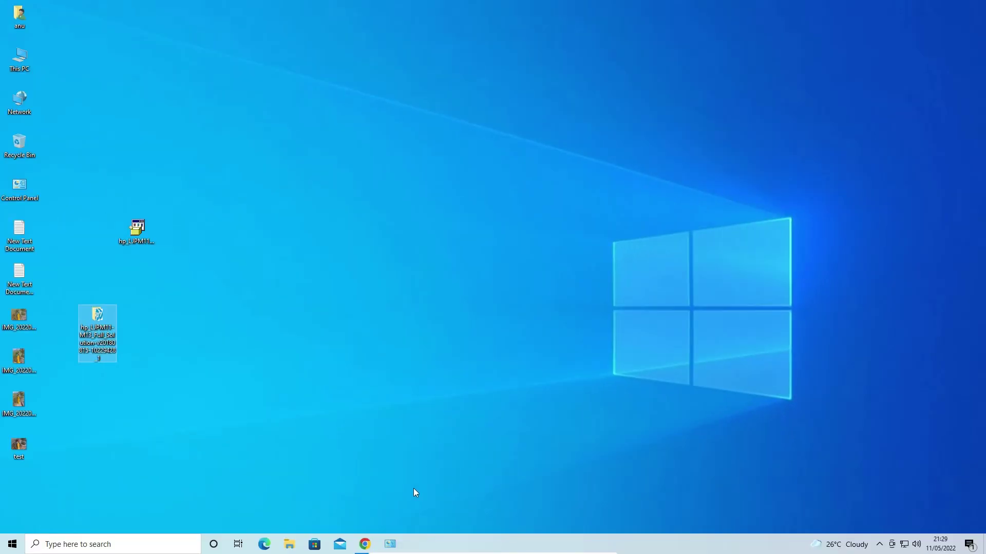
pyautogui.click(389, 548)
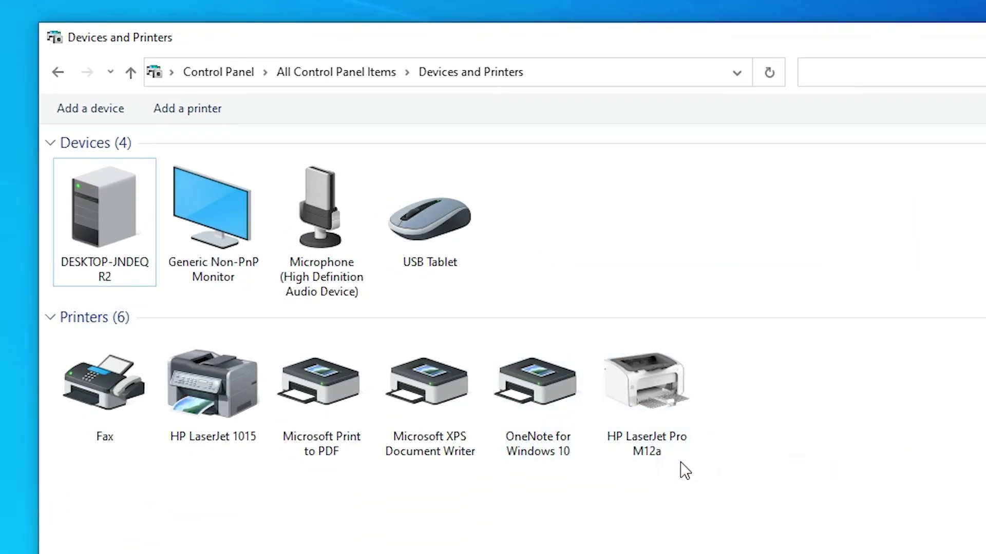
pyautogui.moveTo(664, 463)
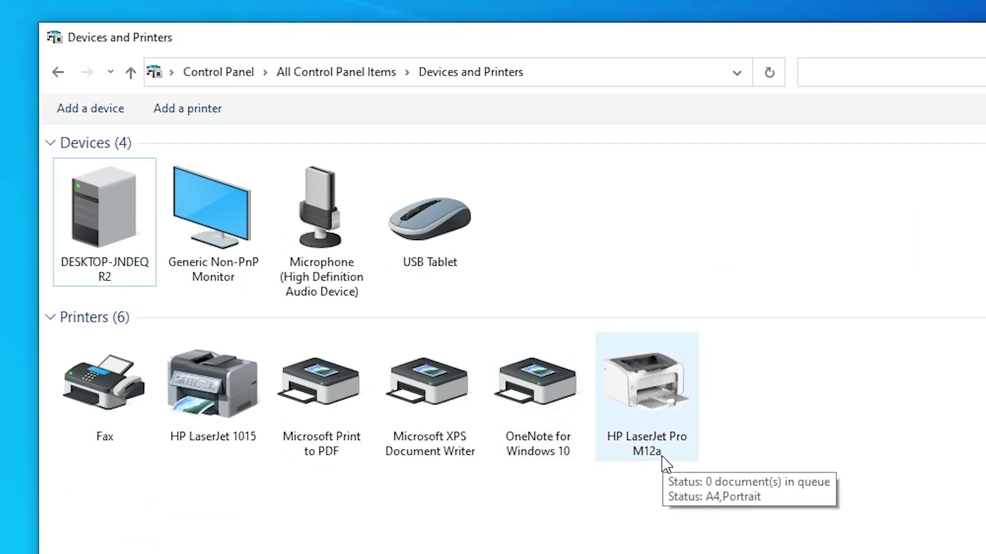
pyautogui.click(672, 403)
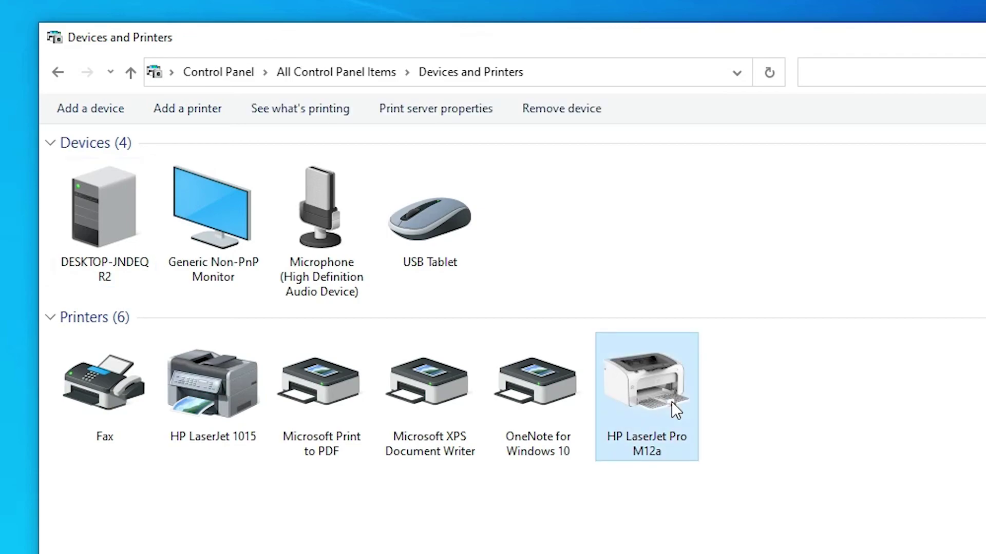